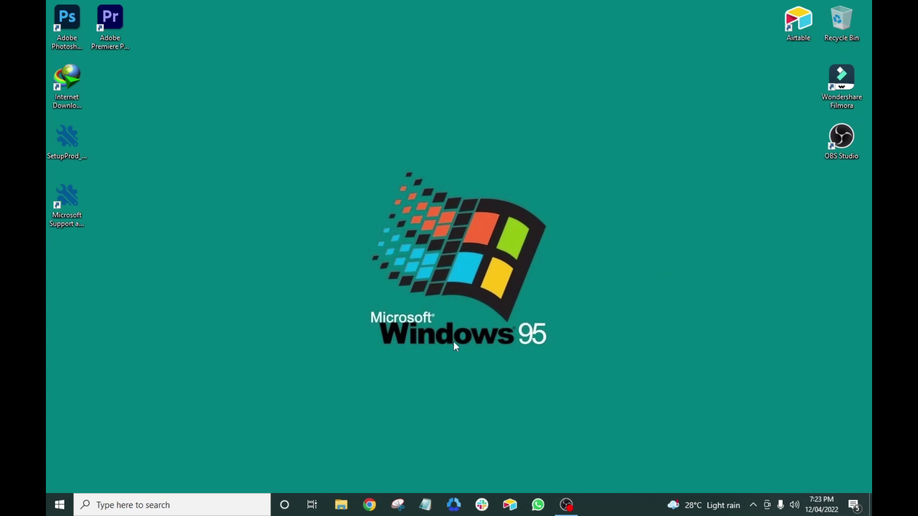
- Remove the installed Microsoft Support and Recovery Assistant through Control Panel's Uninstall a program list
left_click(173, 505)
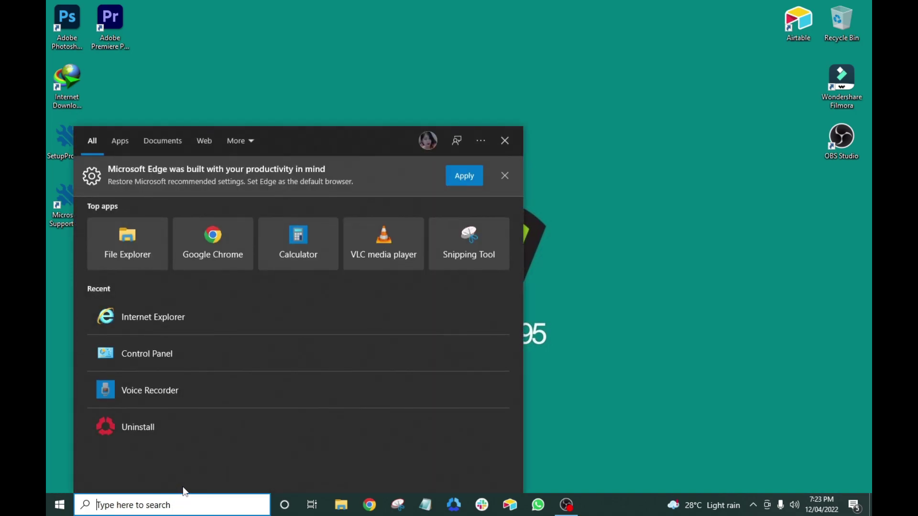
type("control panel")
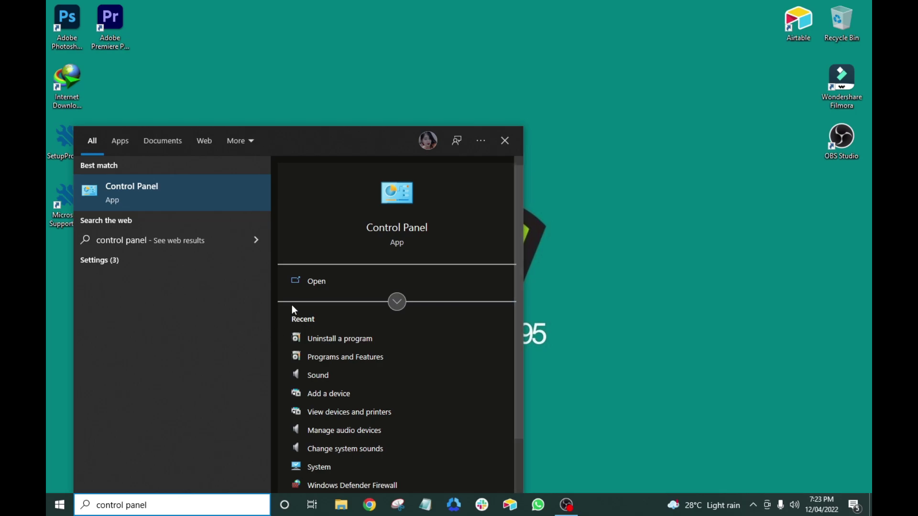
left_click(321, 282)
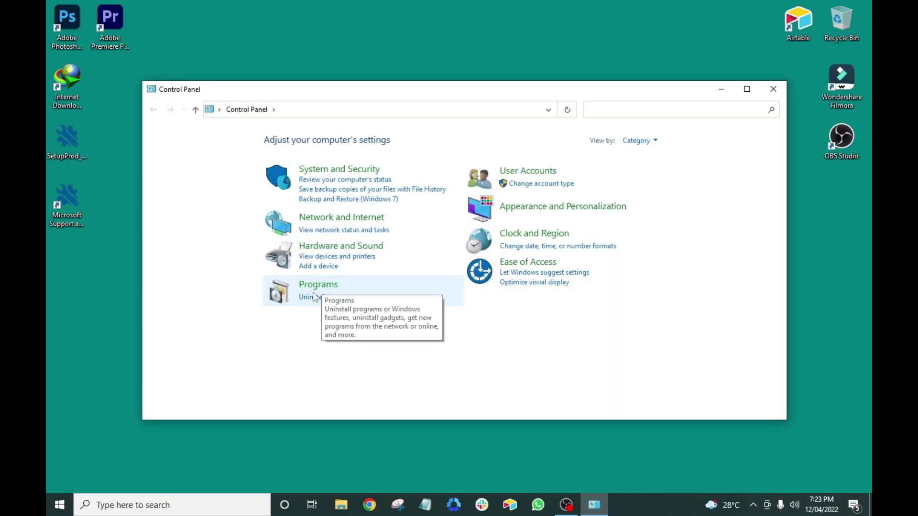
left_click(310, 297)
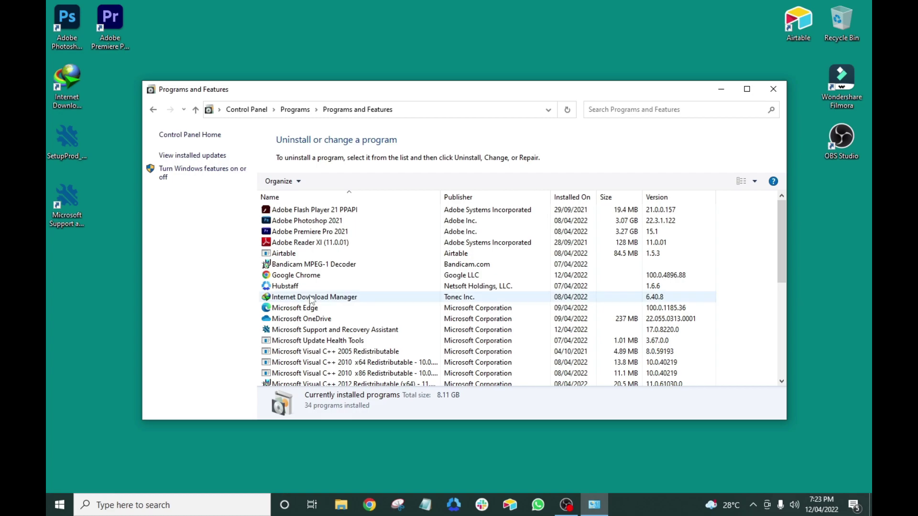
left_click(304, 334)
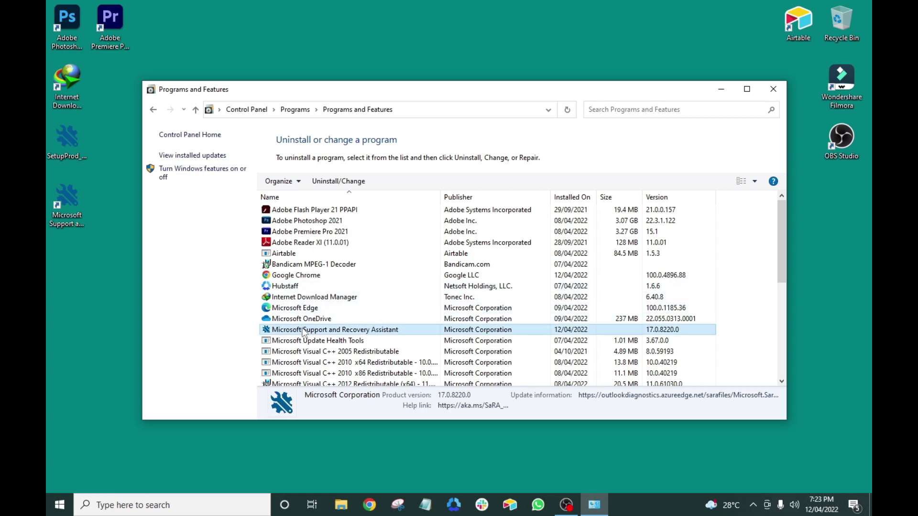
right_click(304, 333)
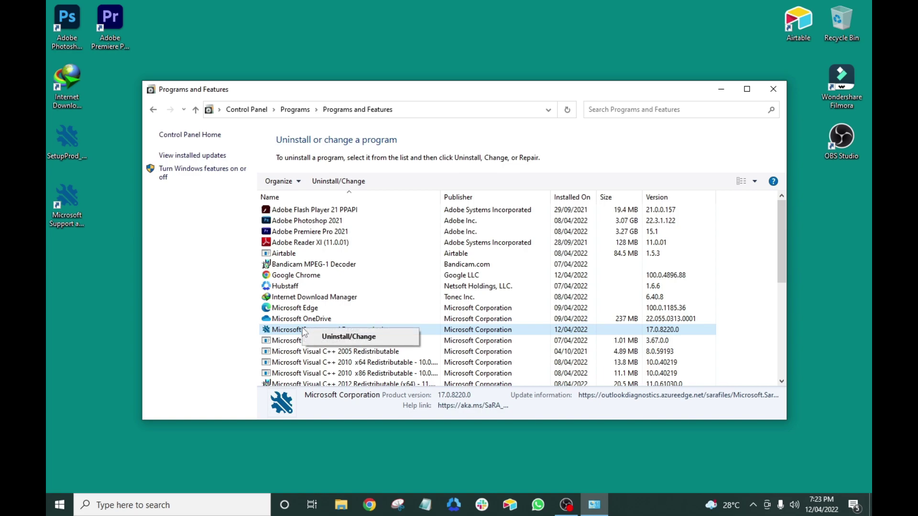
left_click(332, 341)
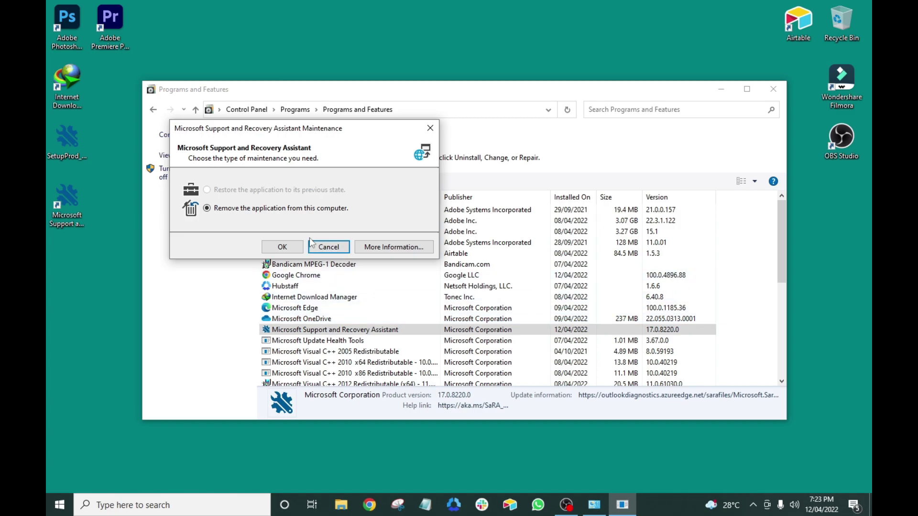
left_click(282, 247)
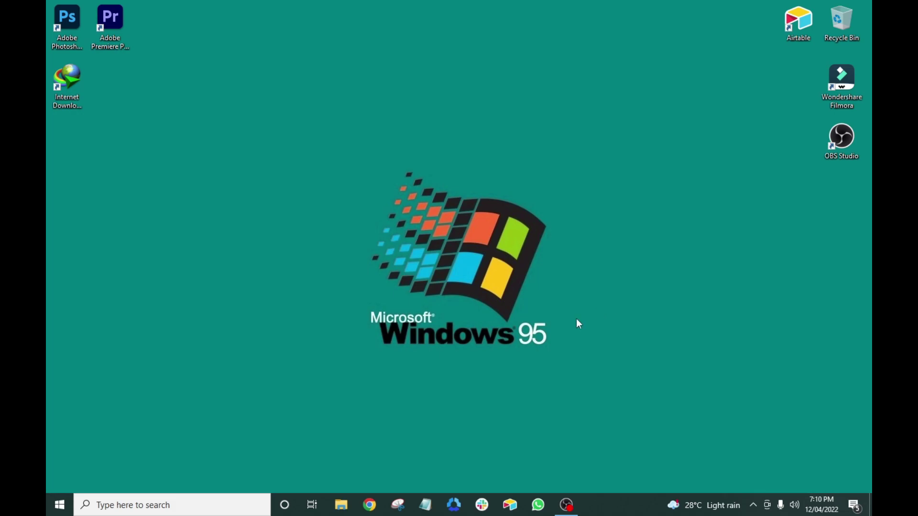
- Search Google in Chrome for 'microsoft office removal tool'
left_click(371, 506)
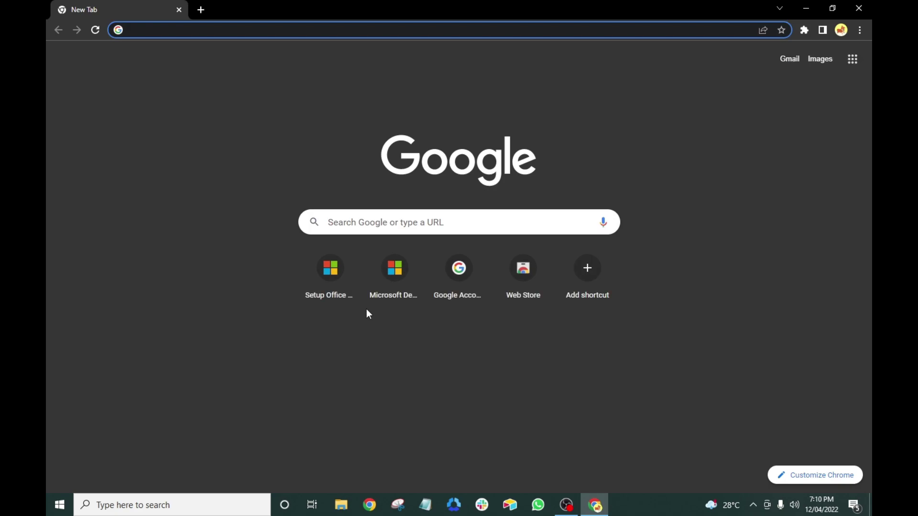
left_click(249, 27)
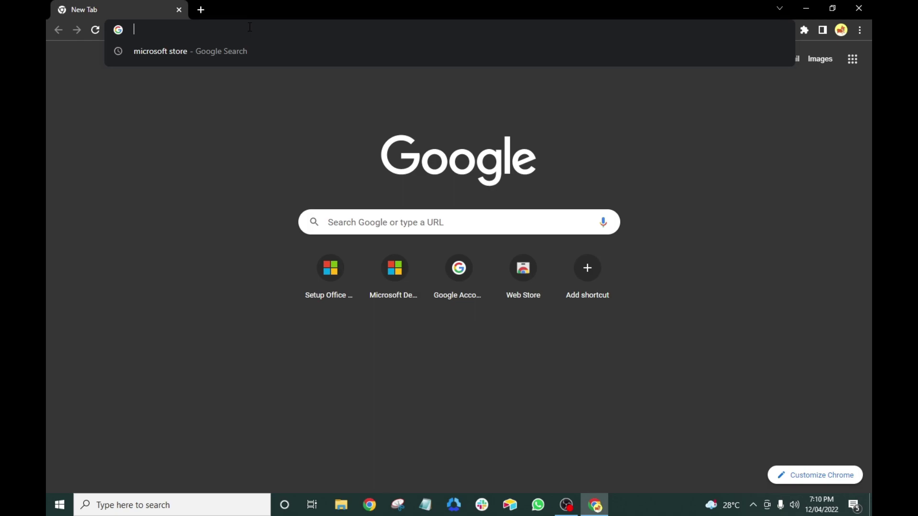
type("microsof")
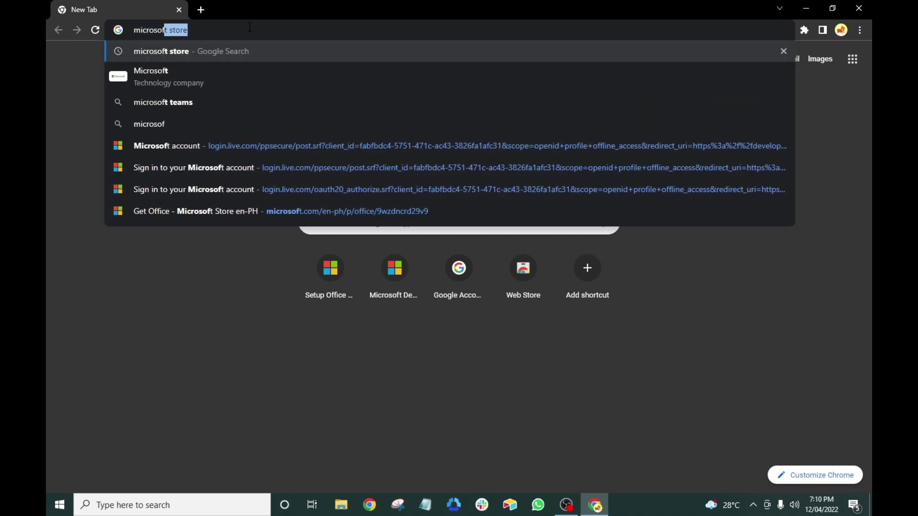
type("t office rem")
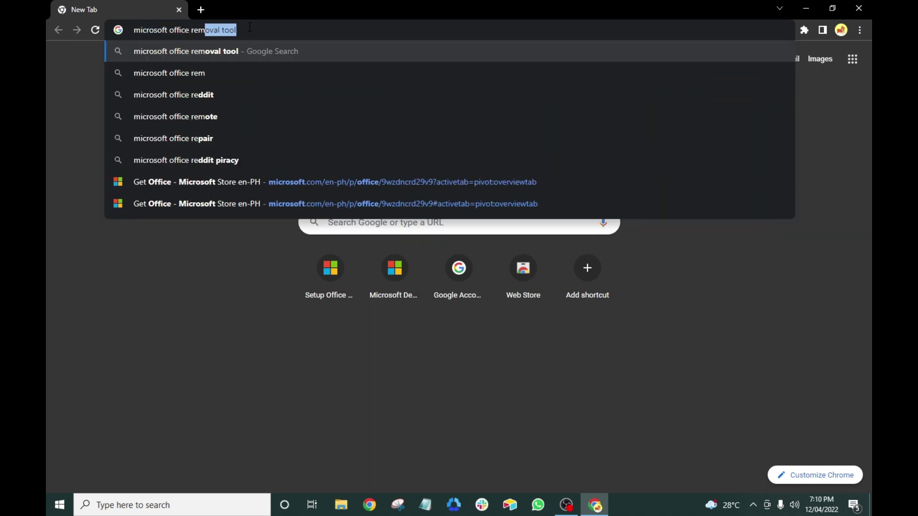
type("oval tool")
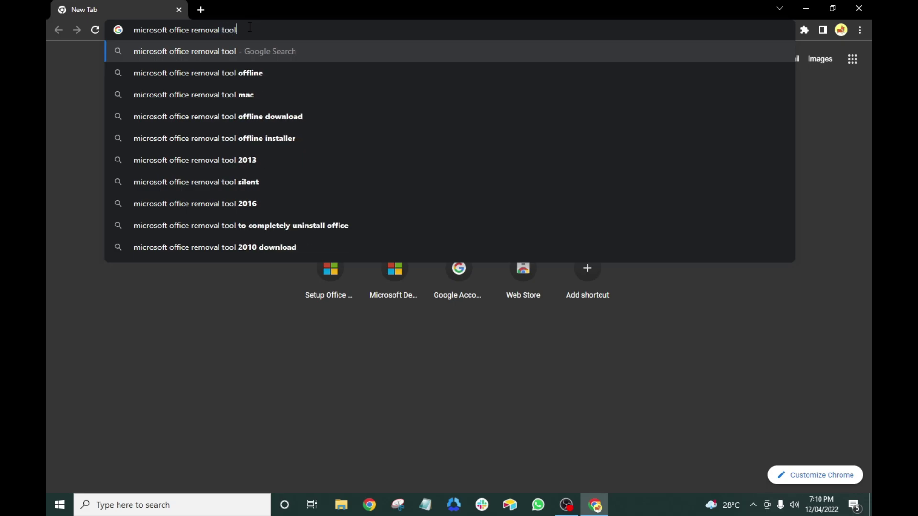
key("Return")
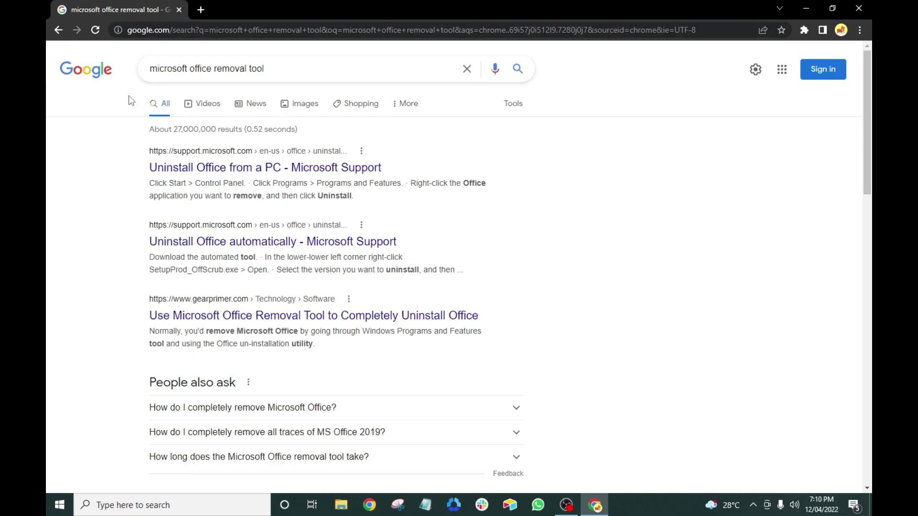
- Open the 'Uninstall Office from a PC' support article and scroll down to its uninstall options
left_click(216, 169)
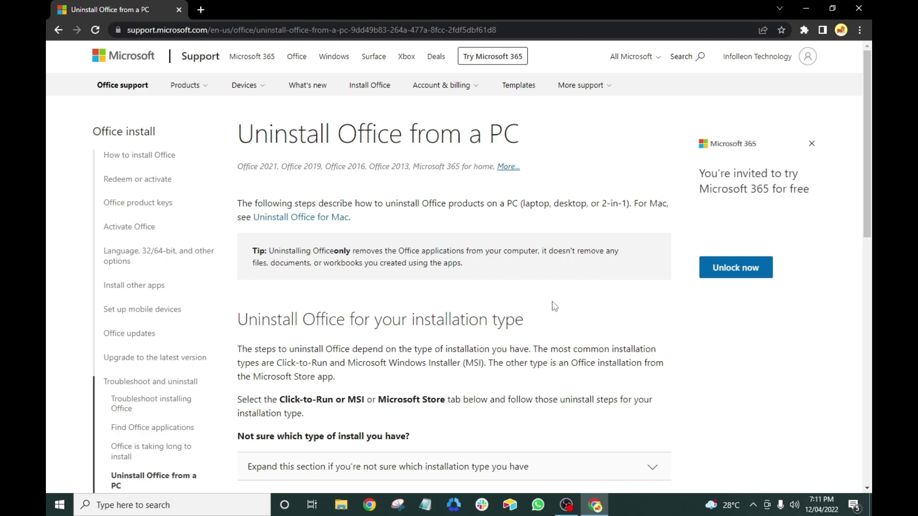
scroll(589, 331, "down", 4)
scroll(587, 326, "down", 2)
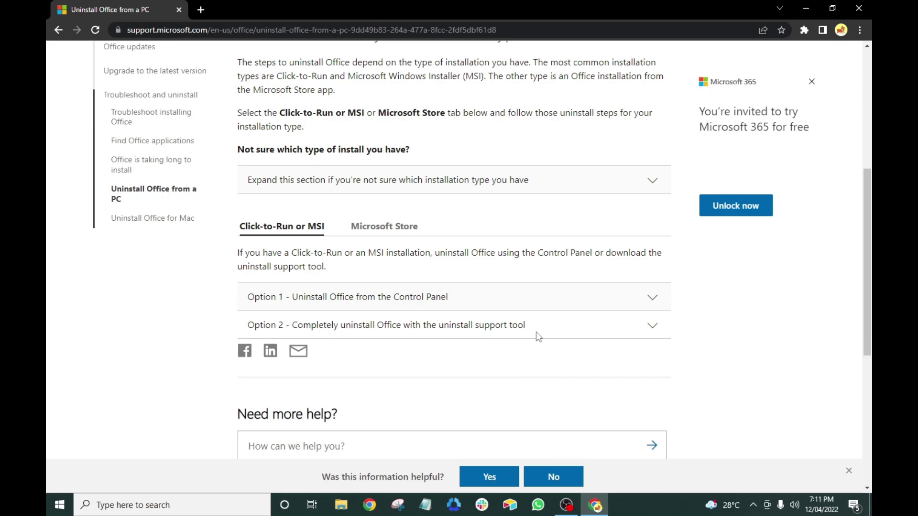
- Expand Option 2 and download SetupProd_OffScrub.exe, then show it in the Downloads\Programs folder
left_click(653, 328)
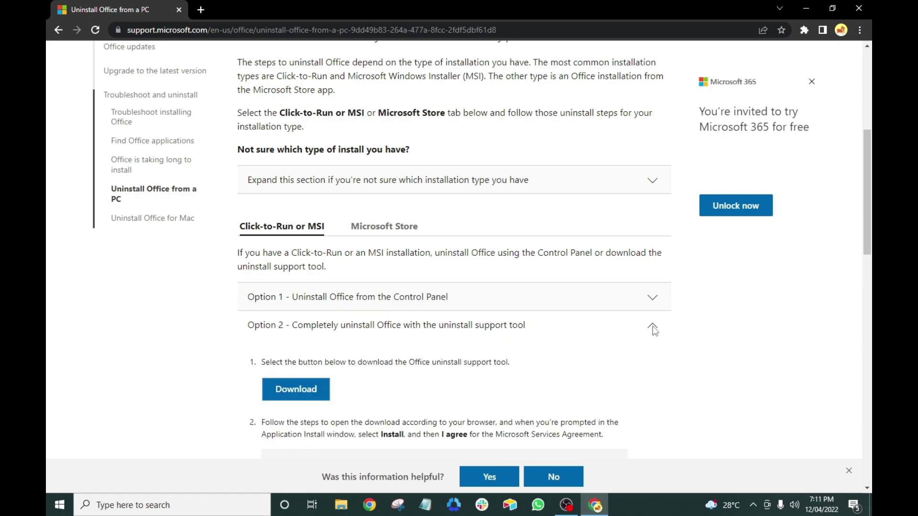
scroll(653, 330, "down", 2)
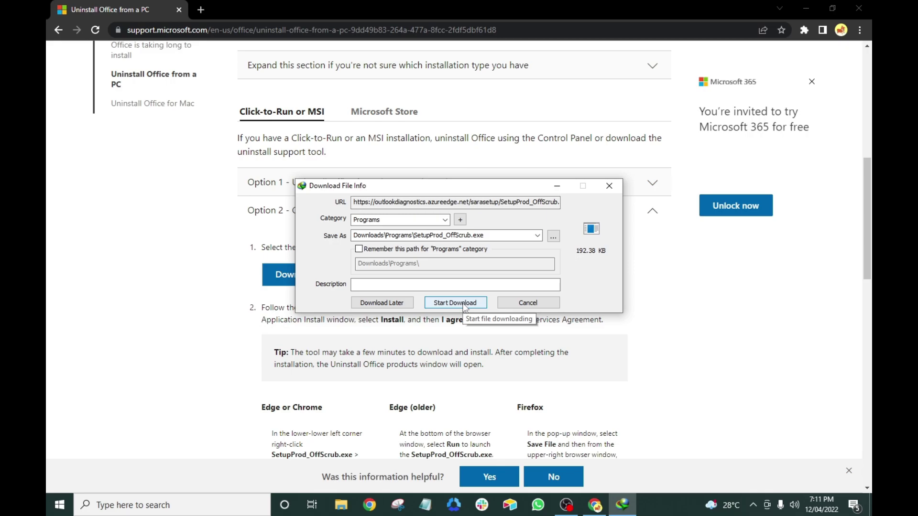
left_click(465, 307)
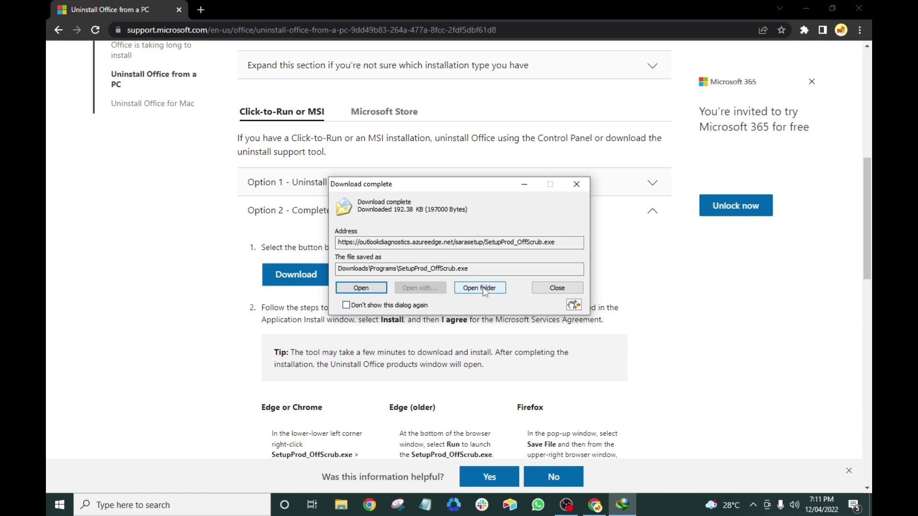
left_click(480, 288)
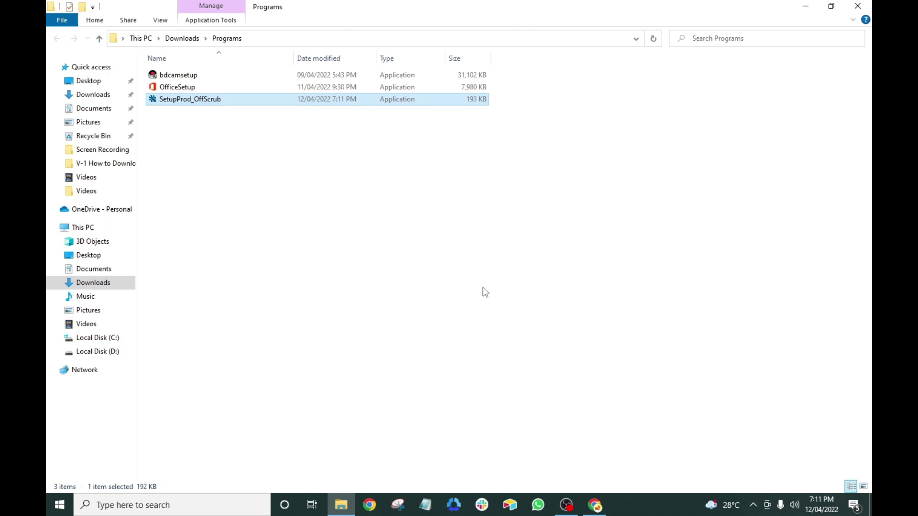
- Cut SetupProd_OffScrub from the Programs folder and minimize File Explorer
right_click(181, 101)
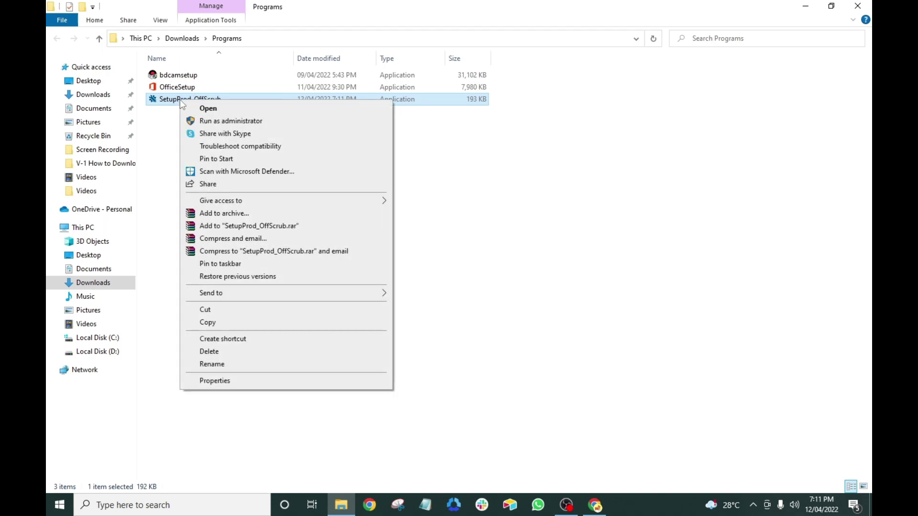
left_click(206, 310)
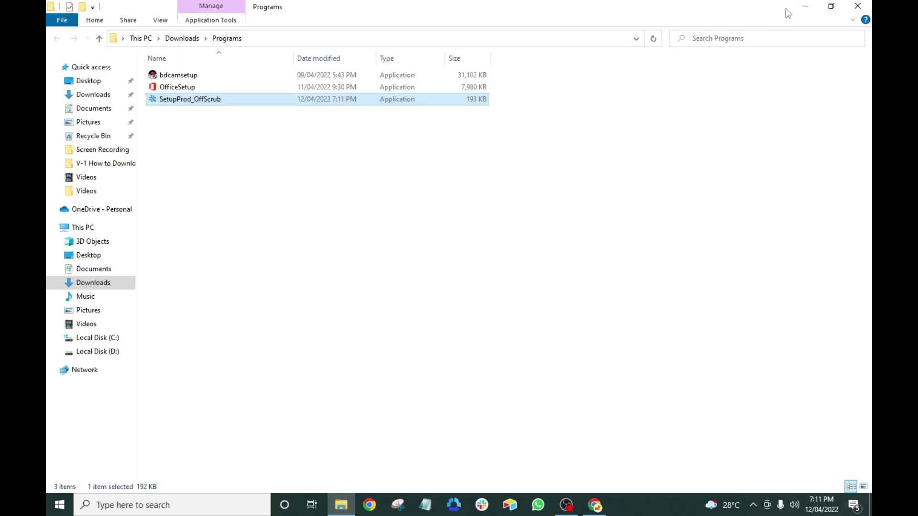
left_click(804, 6)
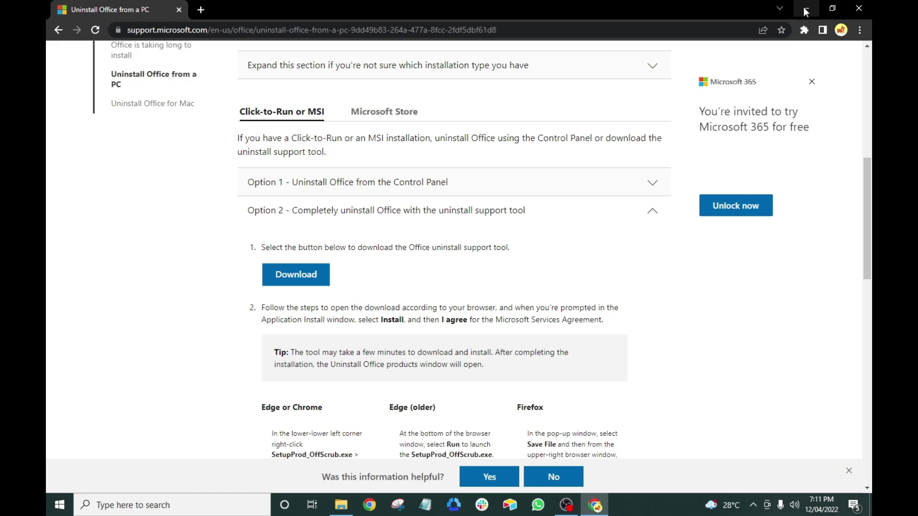
- Paste SetupProd_OffScrub onto the desktop, placing it below Internet Download Manager
left_click(804, 9)
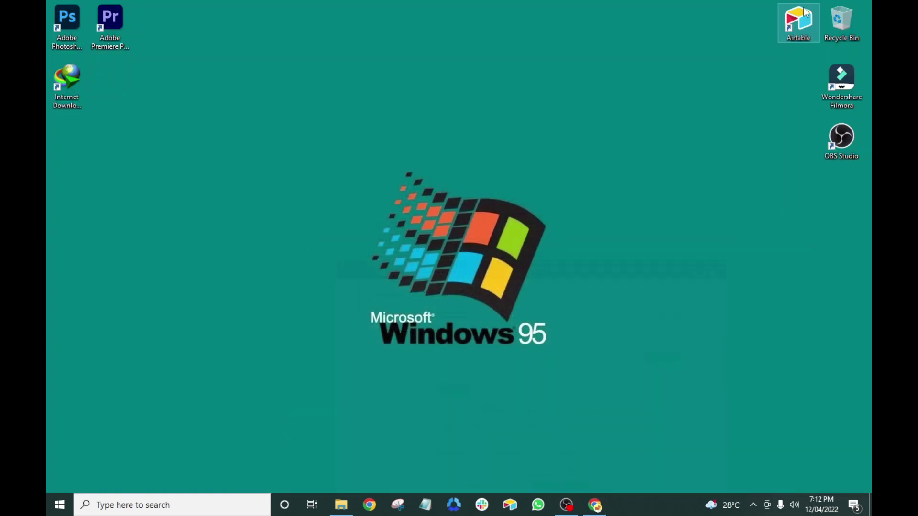
right_click(268, 106)
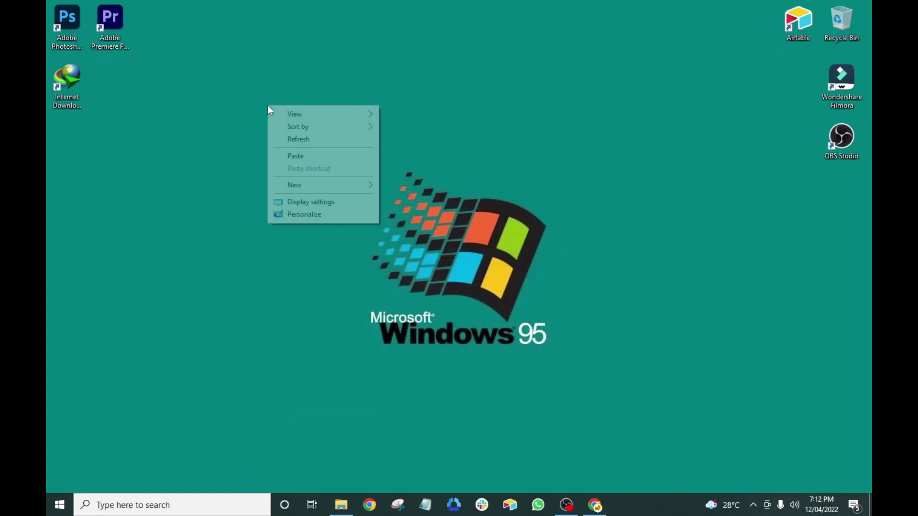
left_click(310, 158)
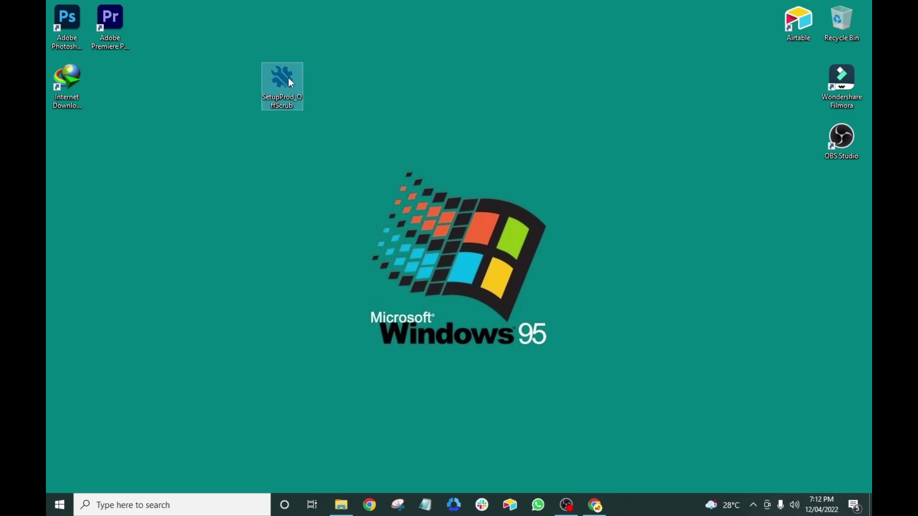
left_click_drag(290, 80, 72, 146)
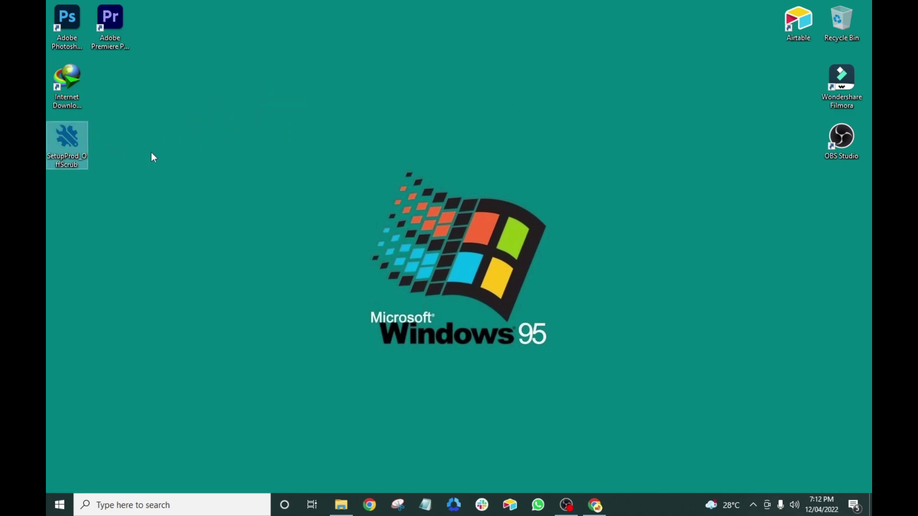
left_click(151, 154)
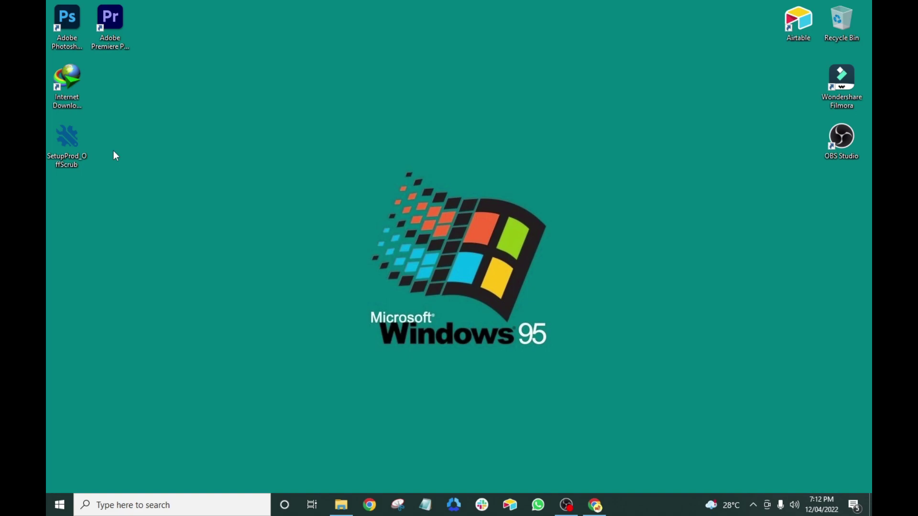
- Run the SetupProd_OffScrub installer as administrator
left_click(67, 139)
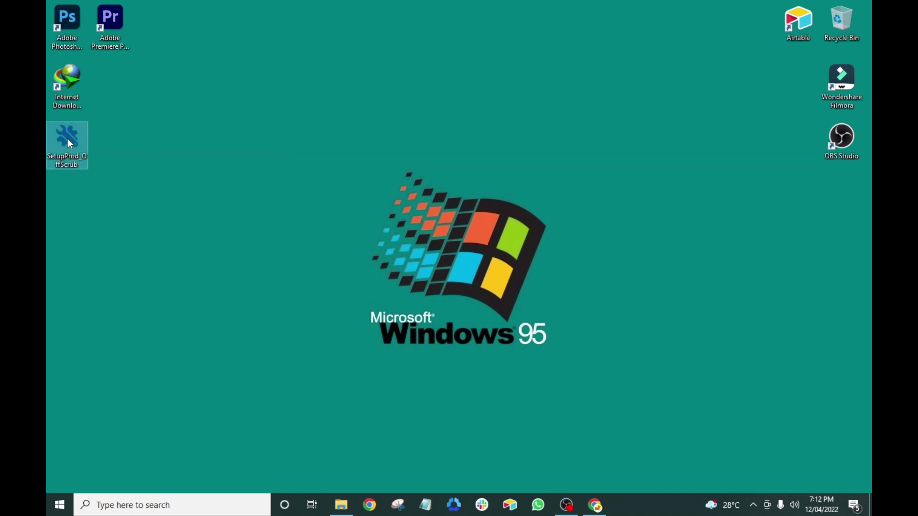
right_click(69, 142)
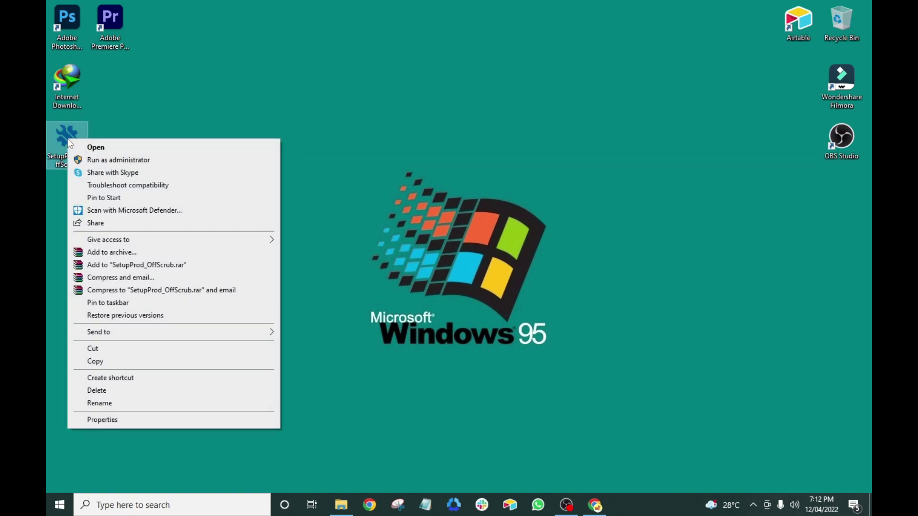
left_click(126, 163)
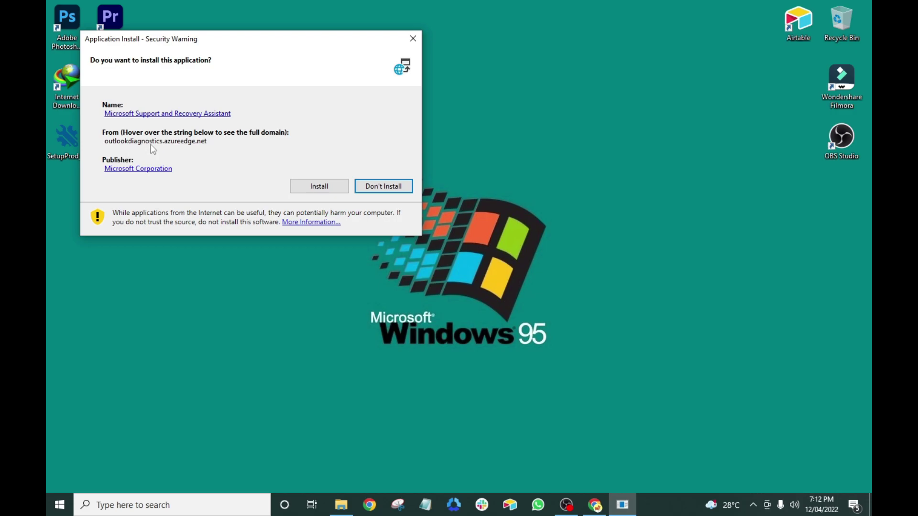
- Approve the Microsoft Support and Recovery Assistant install and select its new desktop shortcut
left_click(317, 188)
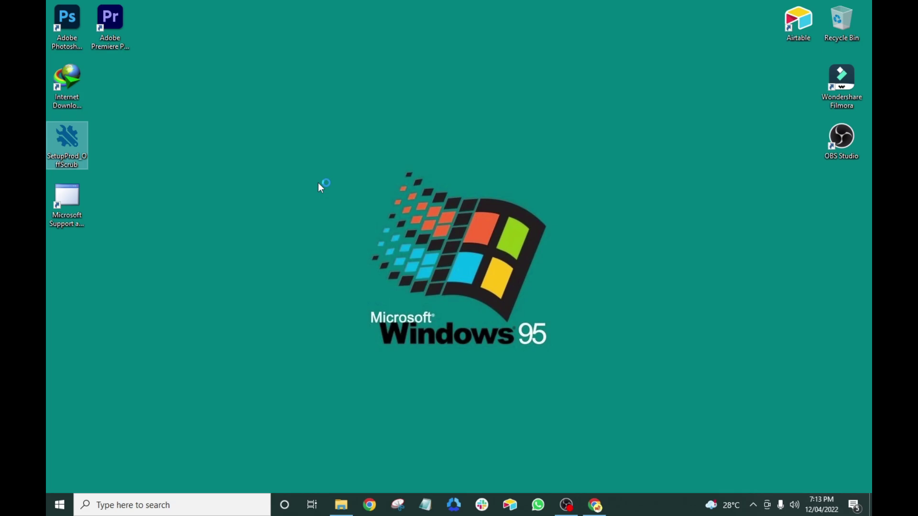
left_click(77, 198)
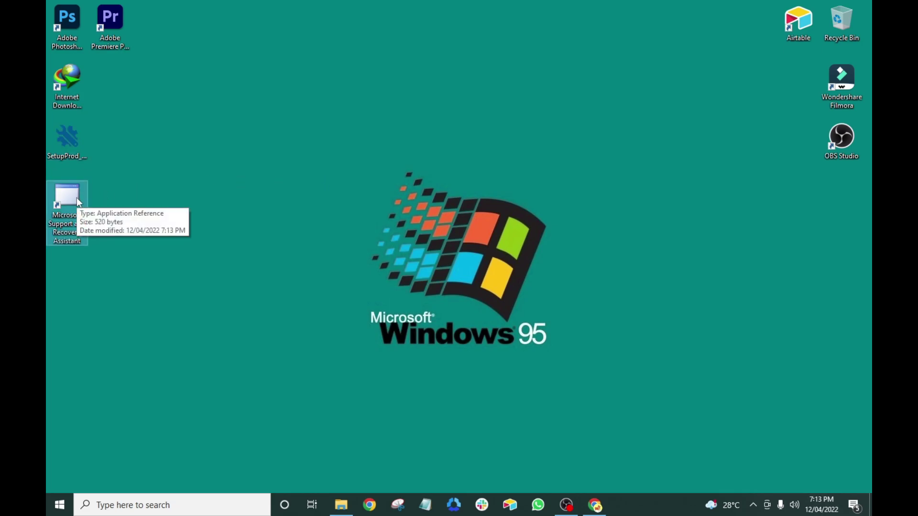
- Launch the assistant from its shortcut and agree to the Microsoft Services Agreement
right_click(76, 197)
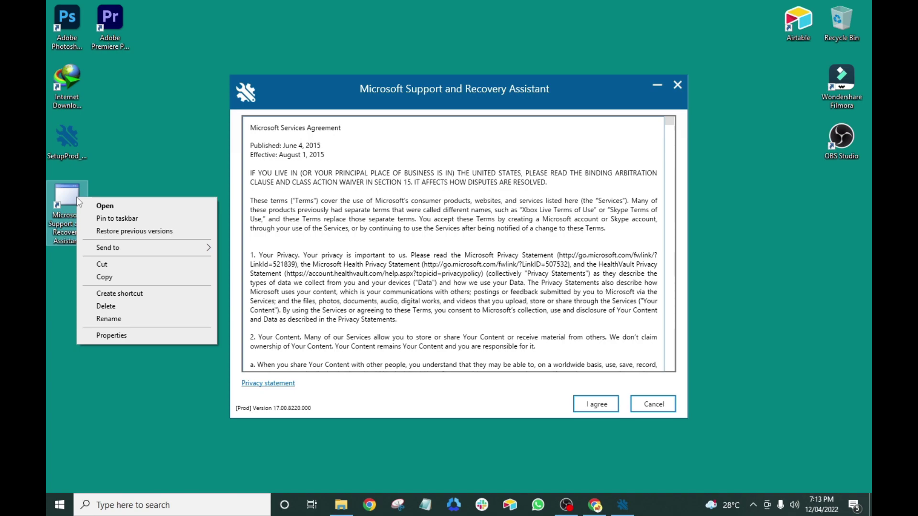
left_click(590, 407)
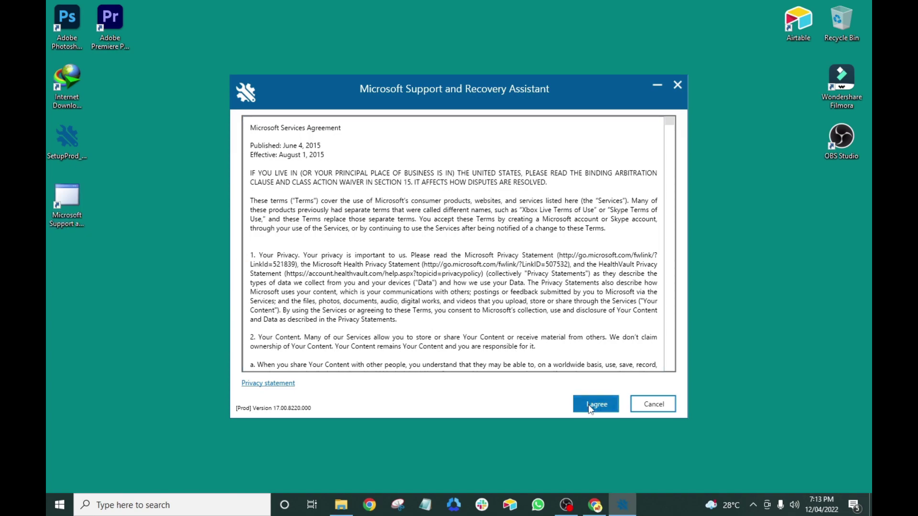
left_click(591, 407)
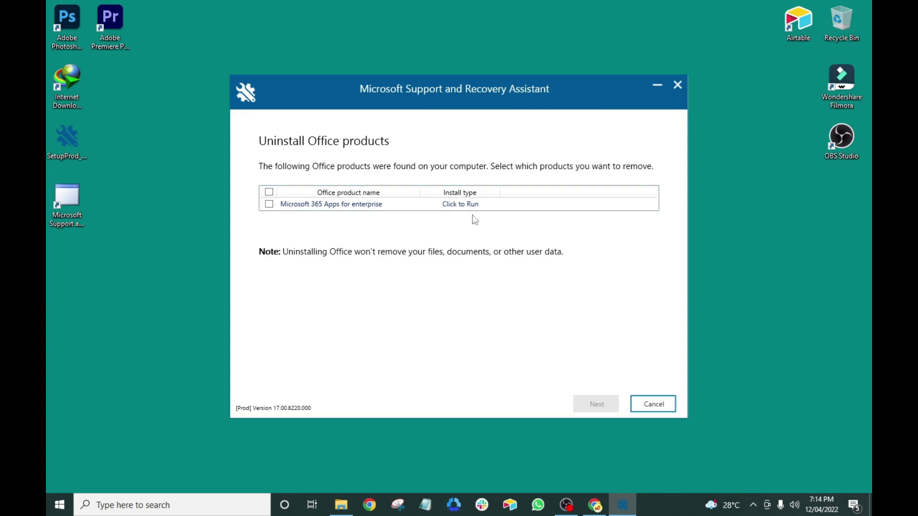
- Select Microsoft 365 Apps for enterprise for removal and tick the saved-work confirmation
left_click(269, 205)
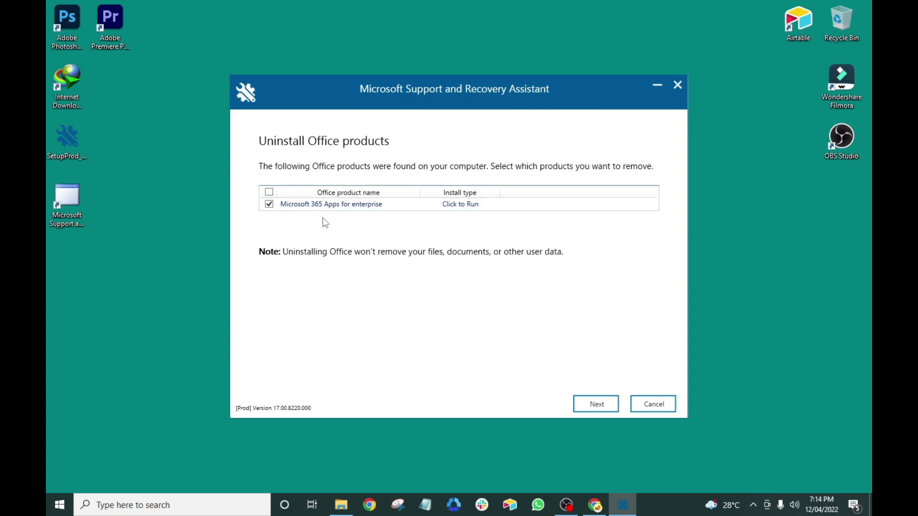
left_click(596, 406)
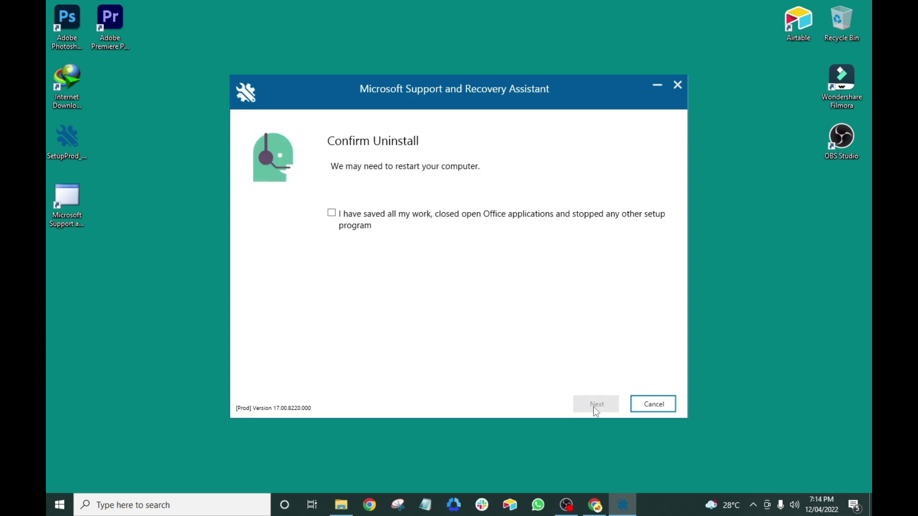
left_click(332, 216)
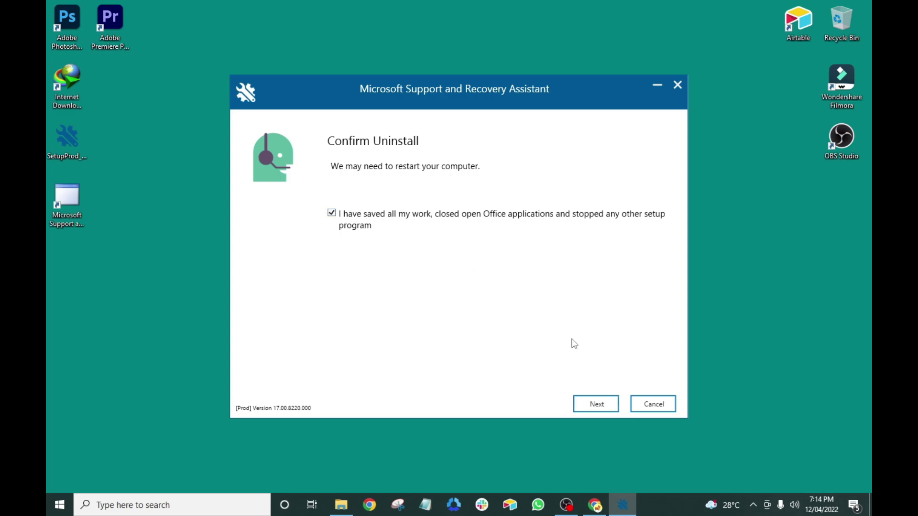
- Start uninstalling Microsoft 365 Apps for enterprise and let it run through cleanup
left_click(597, 405)
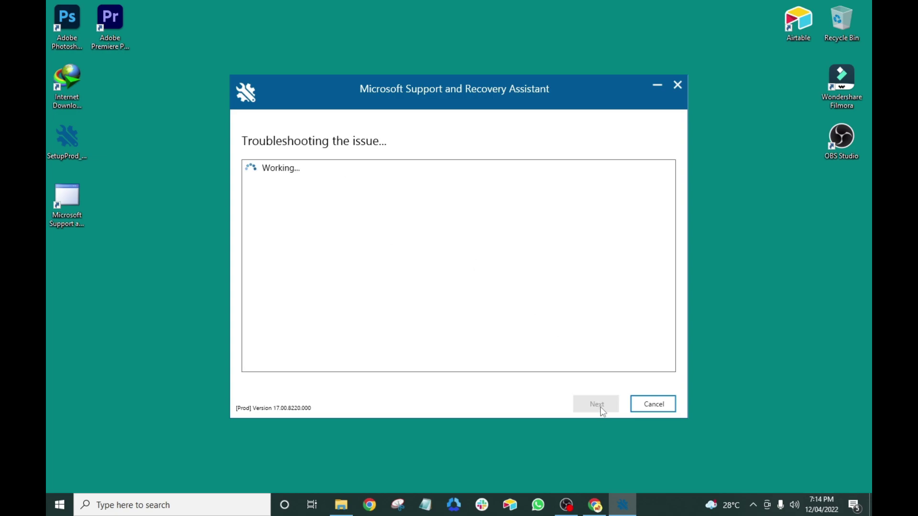